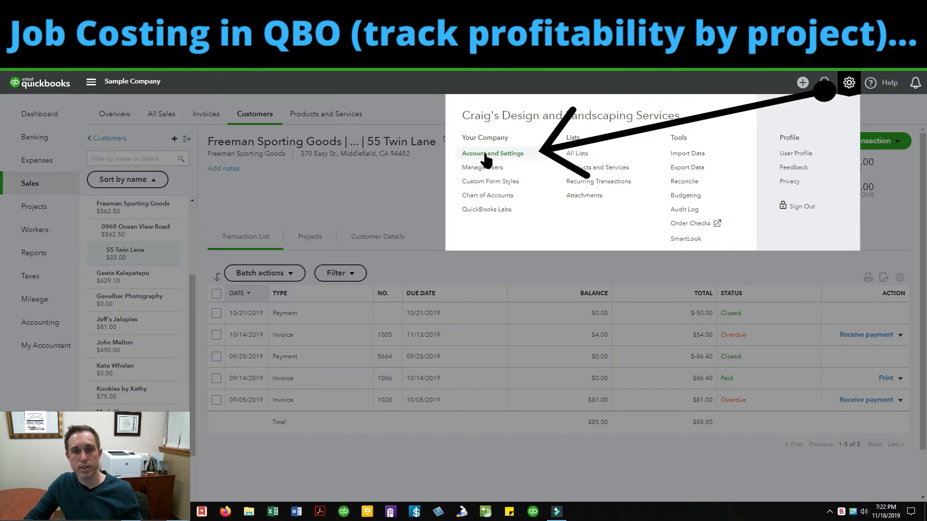
# Review the Projects option in the advanced company settings and the bills and expenses tracking options in the expense settings.
pyautogui.click(487, 153)
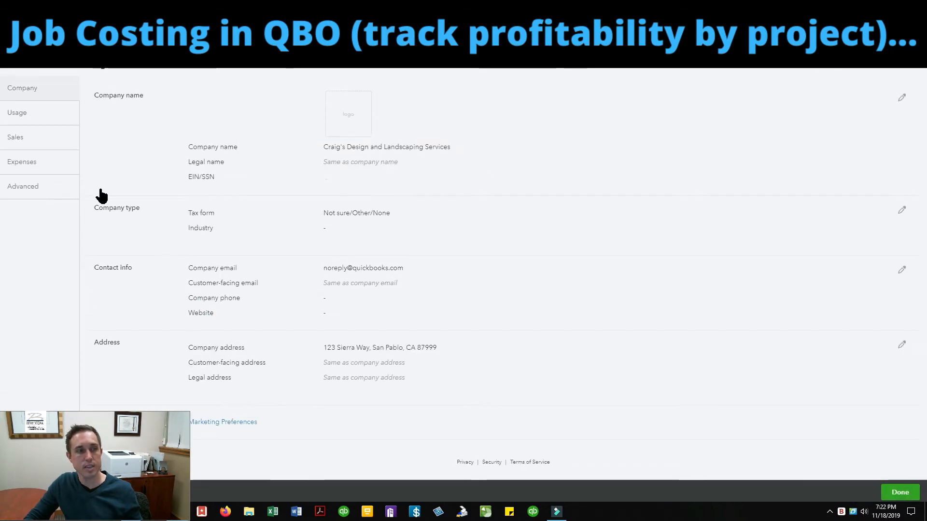
pyautogui.click(26, 194)
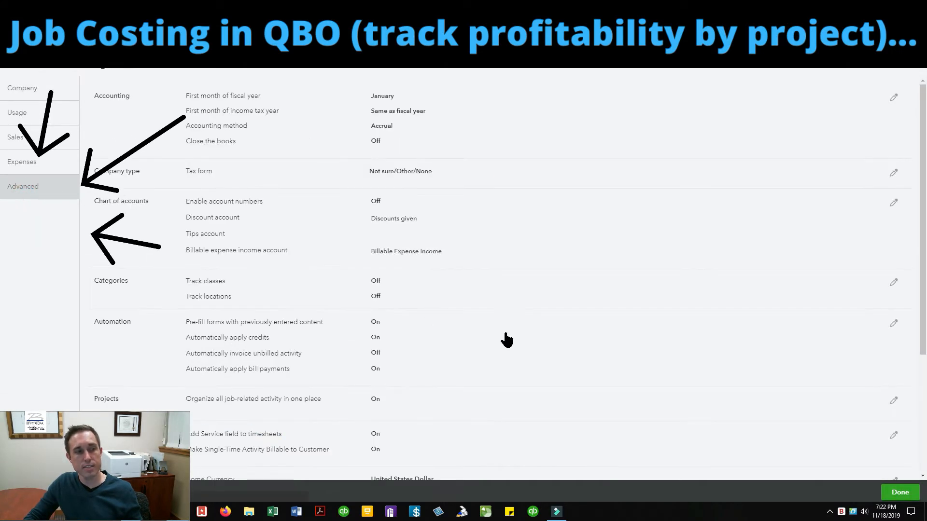
pyautogui.scroll(-3, 375, 325)
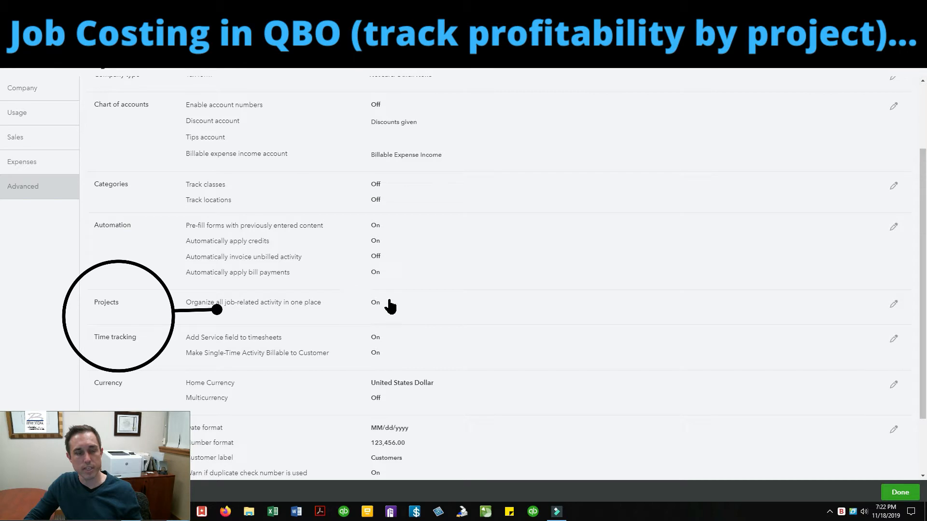
pyautogui.click(345, 302)
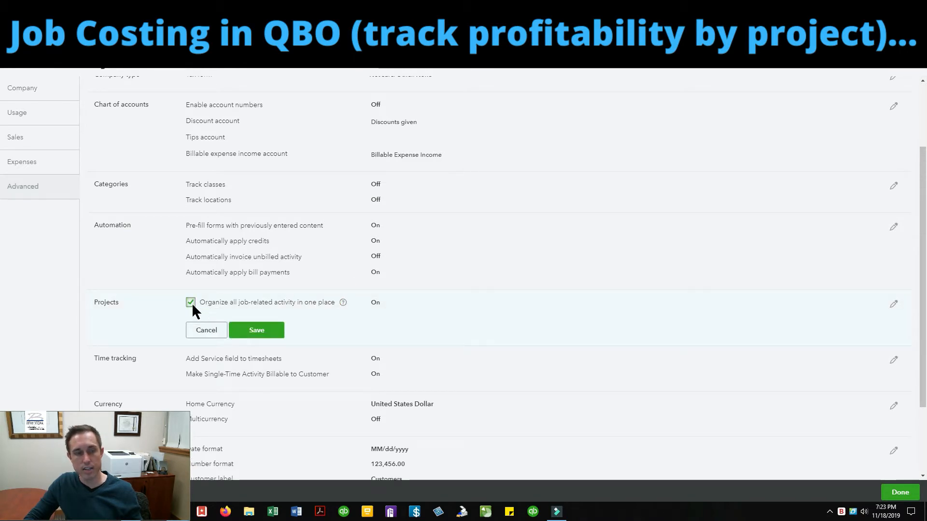
pyautogui.click(207, 331)
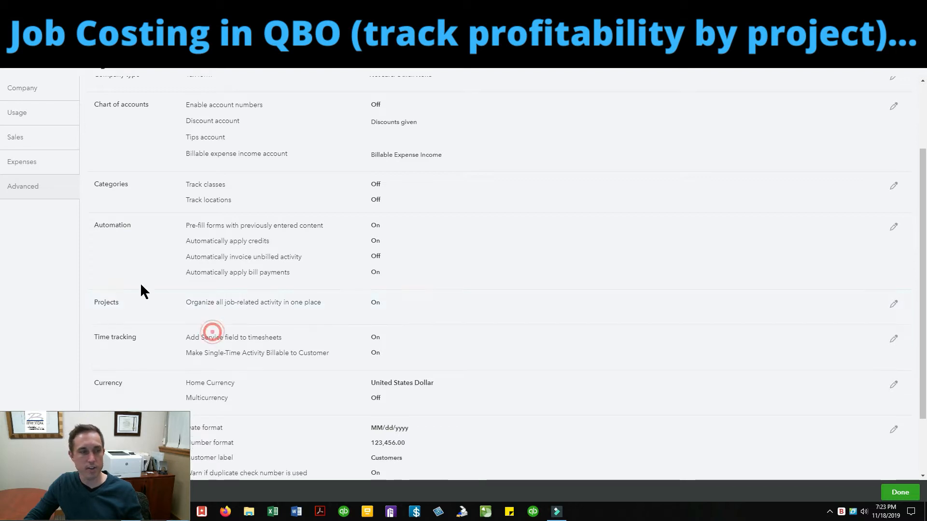
pyautogui.click(54, 173)
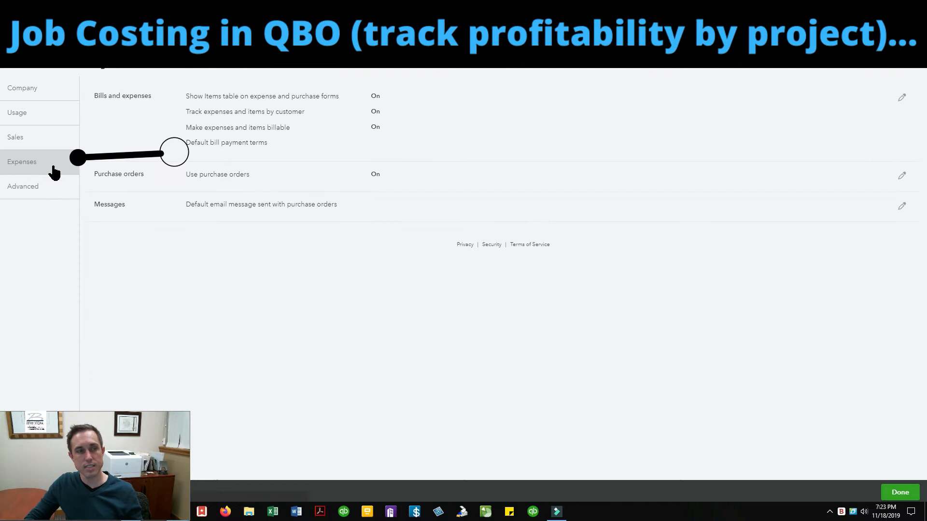
pyautogui.click(301, 142)
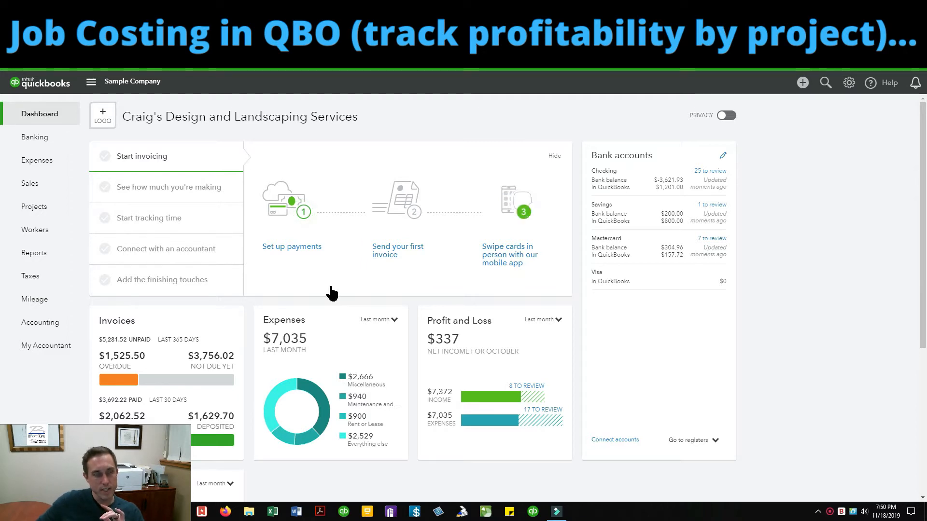
# Find the sub-customer Cool Cars under Bill's Windsurf Shop in the customer list and open its record.
pyautogui.moveTo(43, 189)
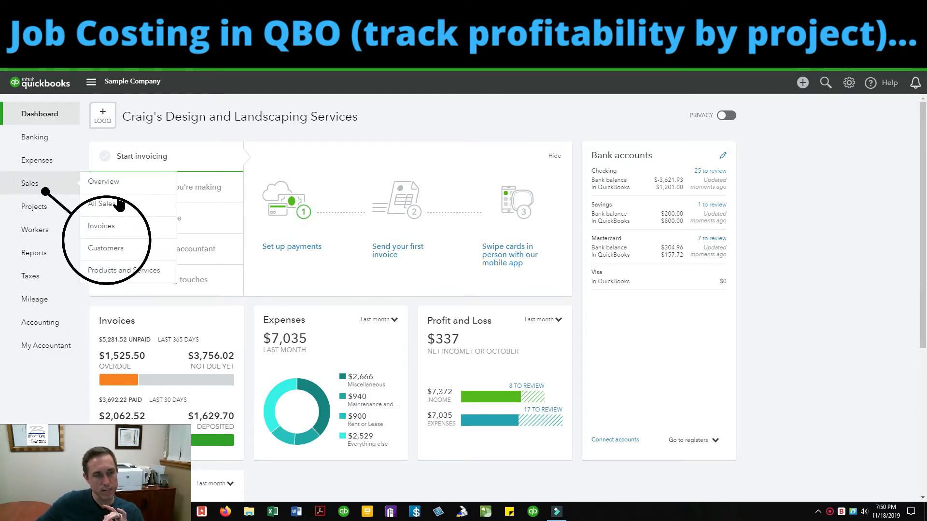
pyautogui.click(114, 249)
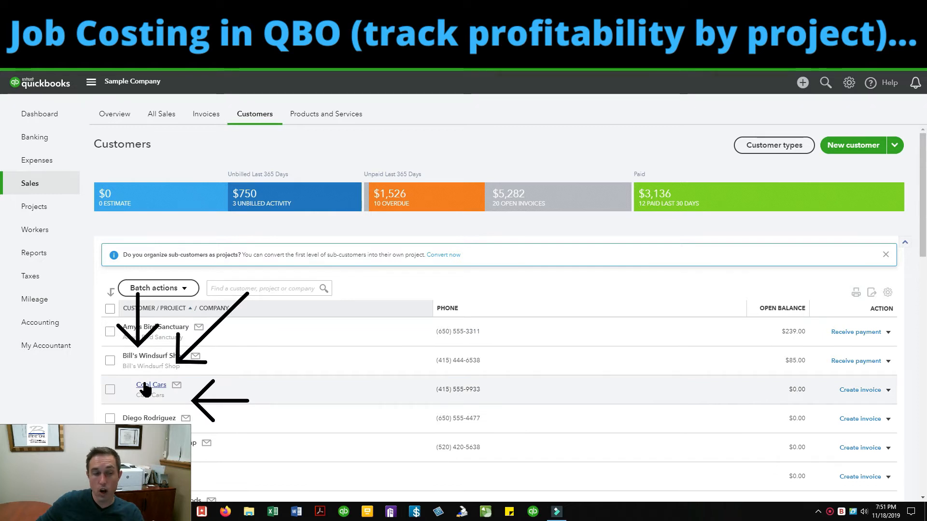
pyautogui.scroll(-2, 144, 385)
pyautogui.scroll(-3, 147, 384)
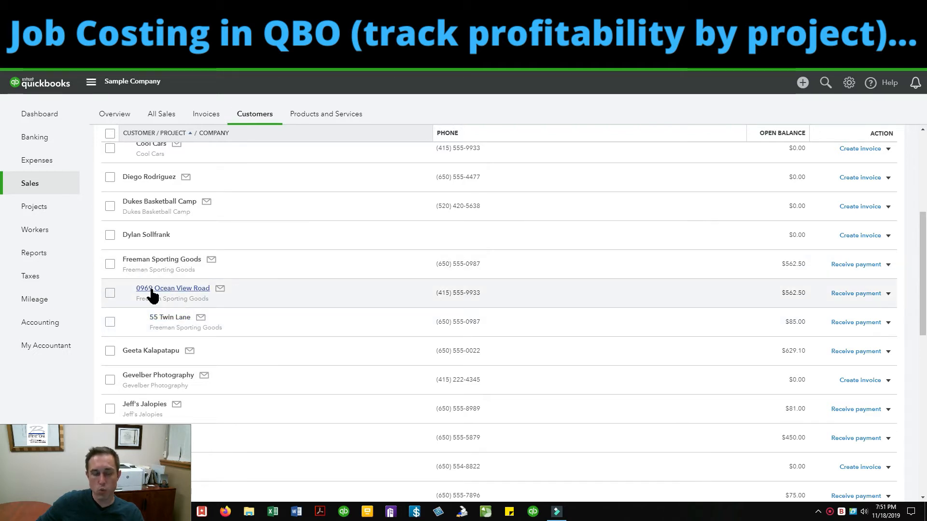
pyautogui.scroll(3, 152, 296)
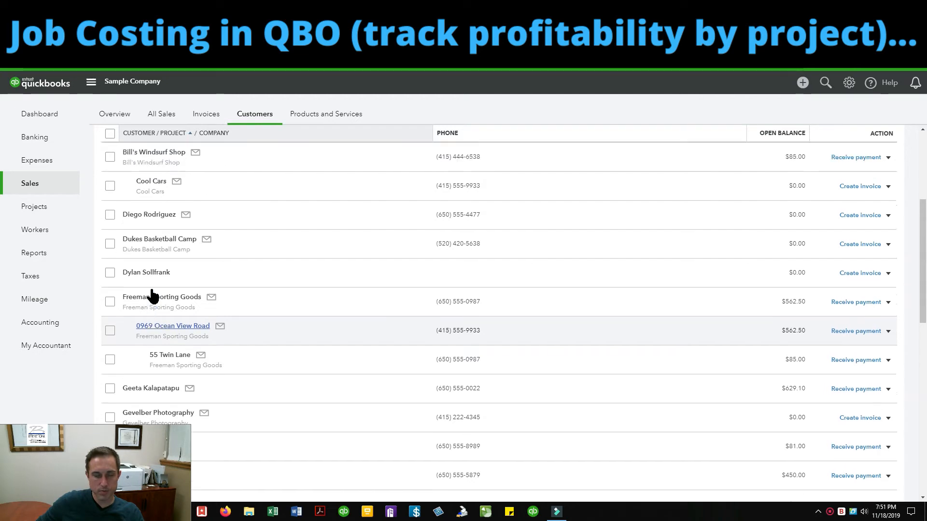
pyautogui.click(152, 293)
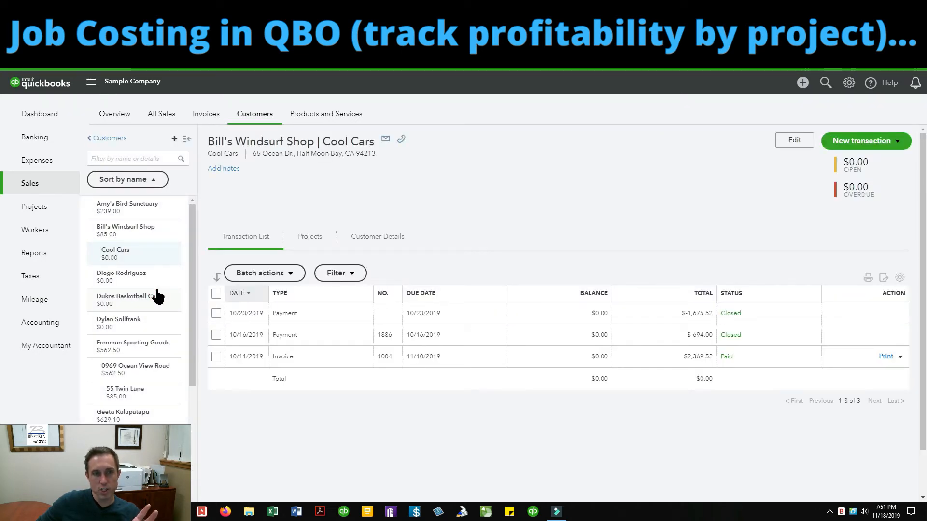
# Review the address, tax info, notes and sub-customer settings in the Cool Cars customer information and save the record.
pyautogui.click(797, 139)
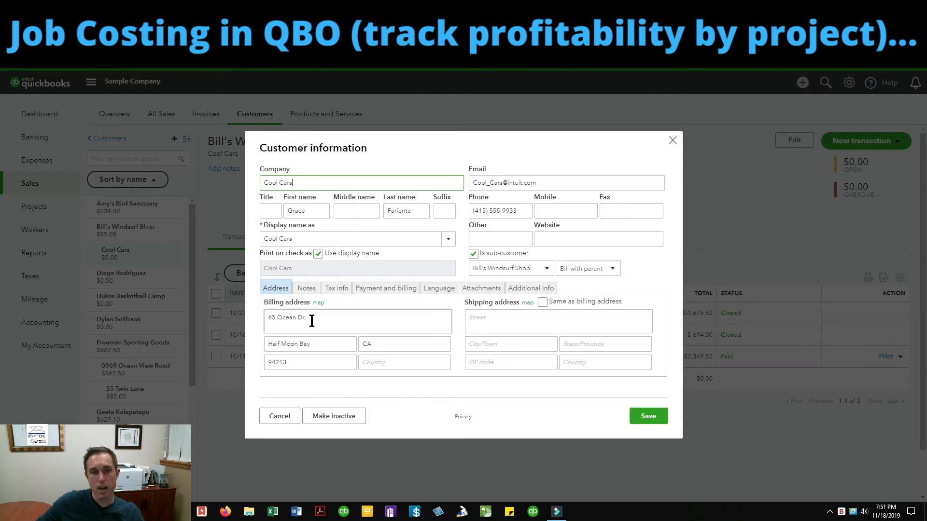
pyautogui.click(336, 288)
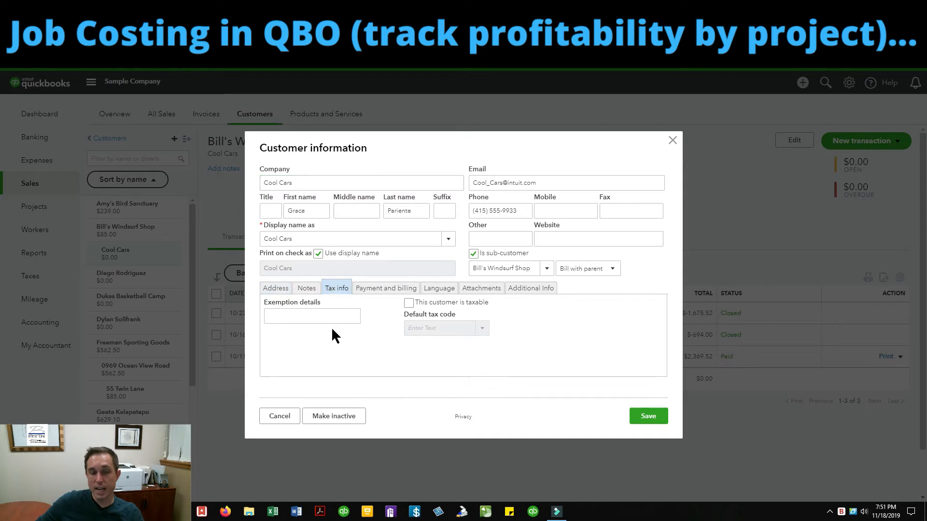
pyautogui.click(307, 288)
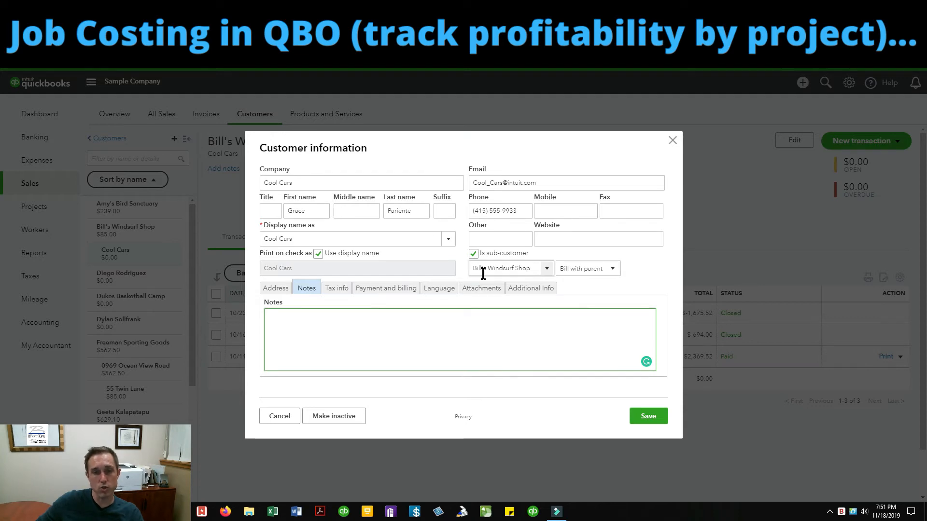
pyautogui.click(646, 418)
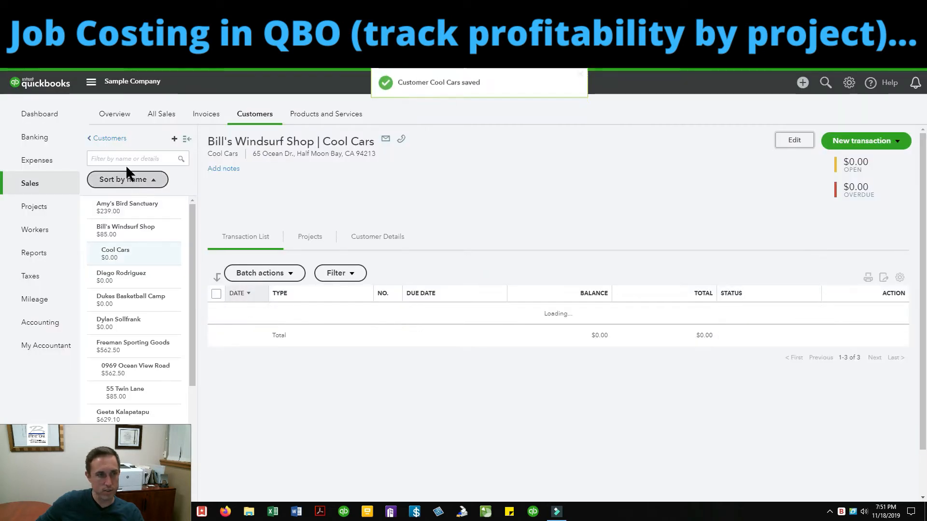
# Convert the sub-customer Cool Cars into a project with the status In progress and go to the projects list.
pyautogui.click(108, 138)
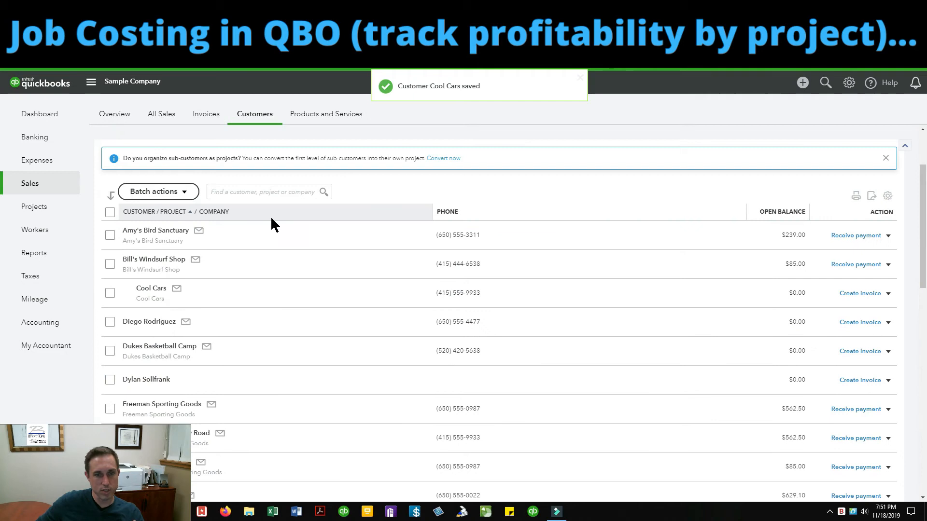
pyautogui.click(447, 160)
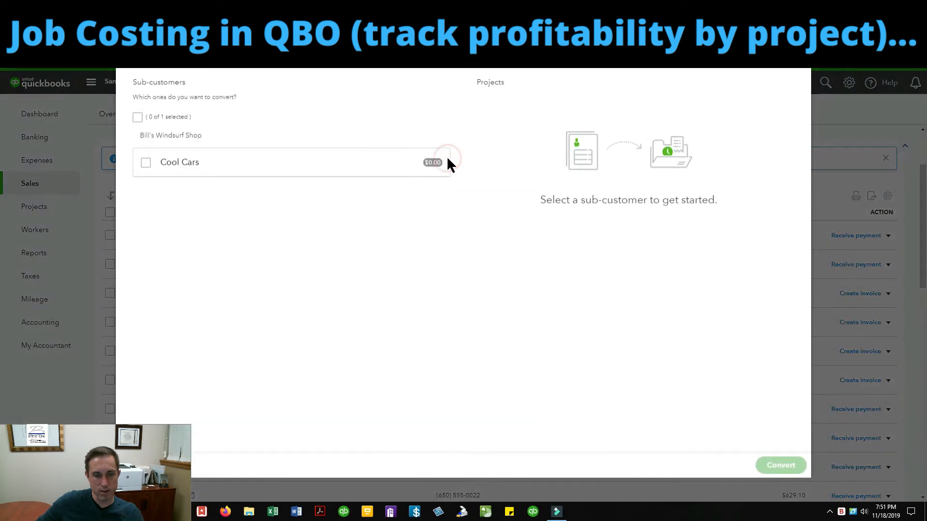
pyautogui.click(145, 186)
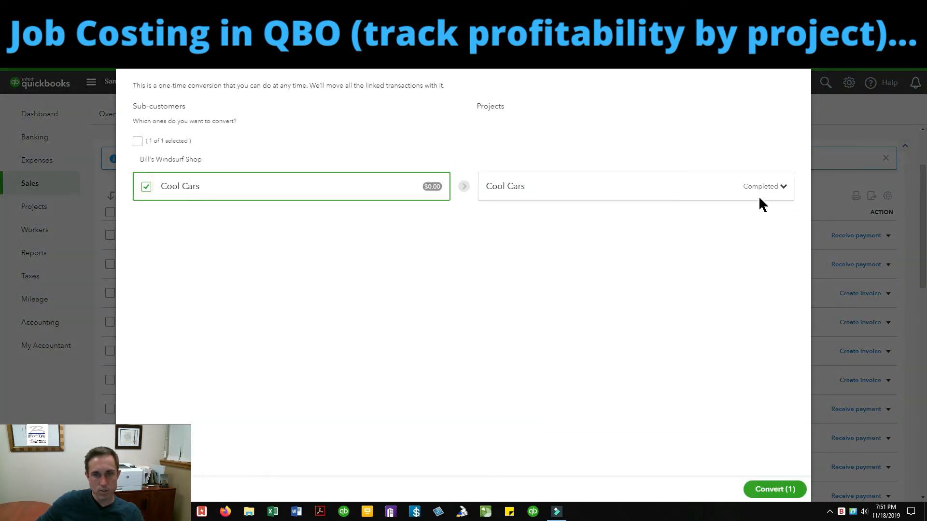
pyautogui.click(777, 188)
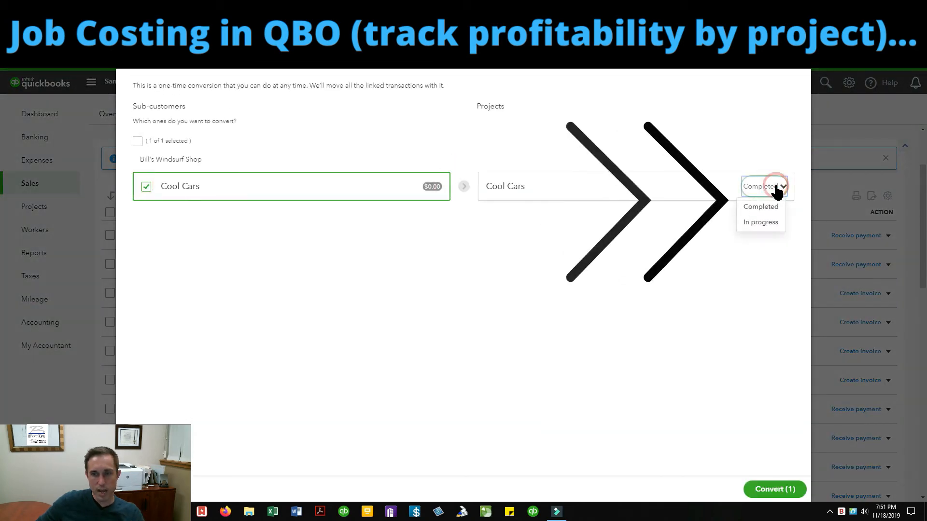
pyautogui.click(772, 223)
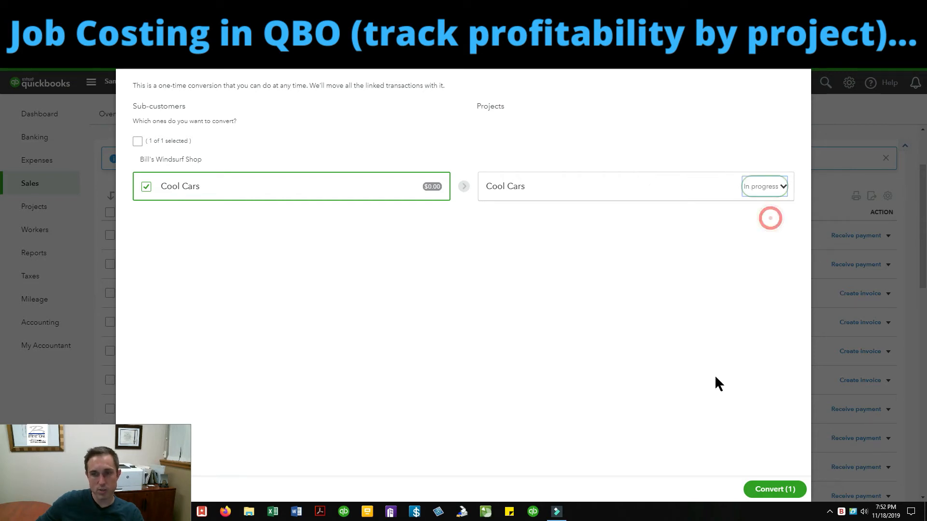
pyautogui.click(768, 491)
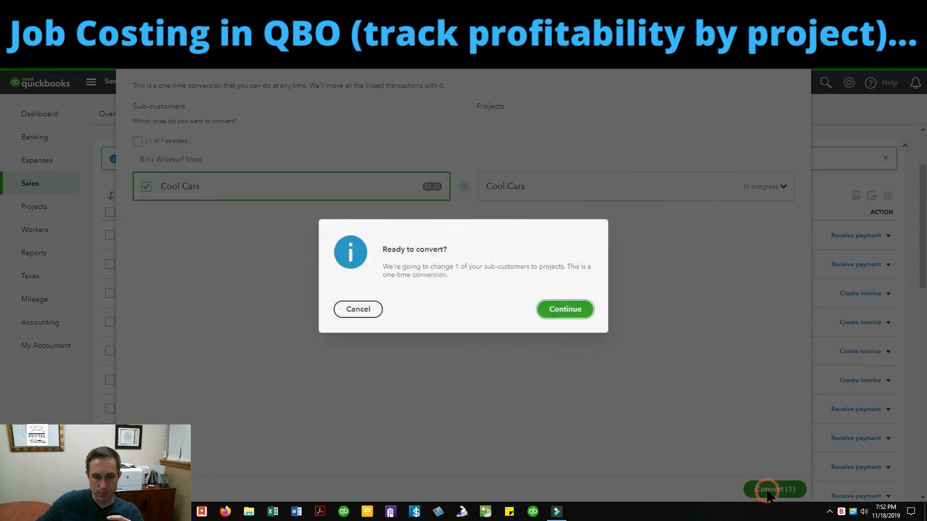
pyautogui.click(560, 314)
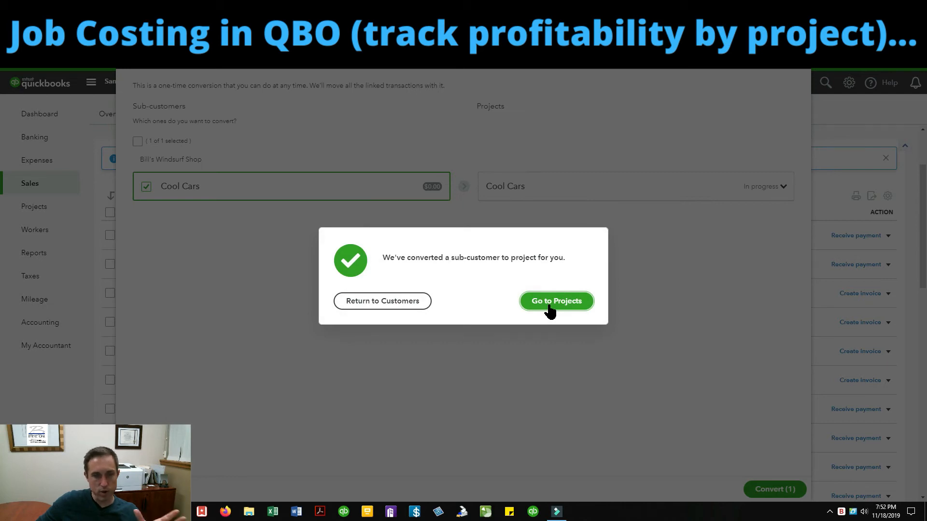
pyautogui.click(549, 307)
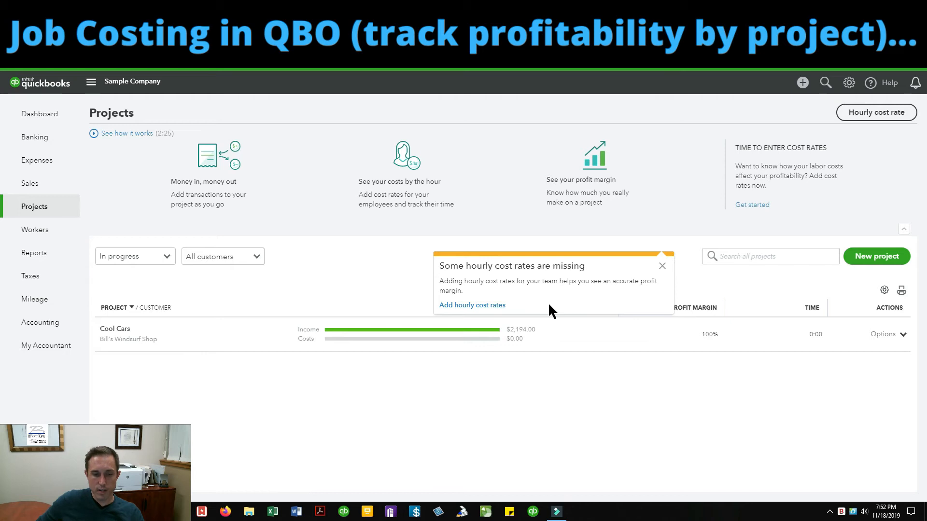
# Set the first listed employee's hourly cost rate to 20.00 and save it.
pyautogui.click(479, 306)
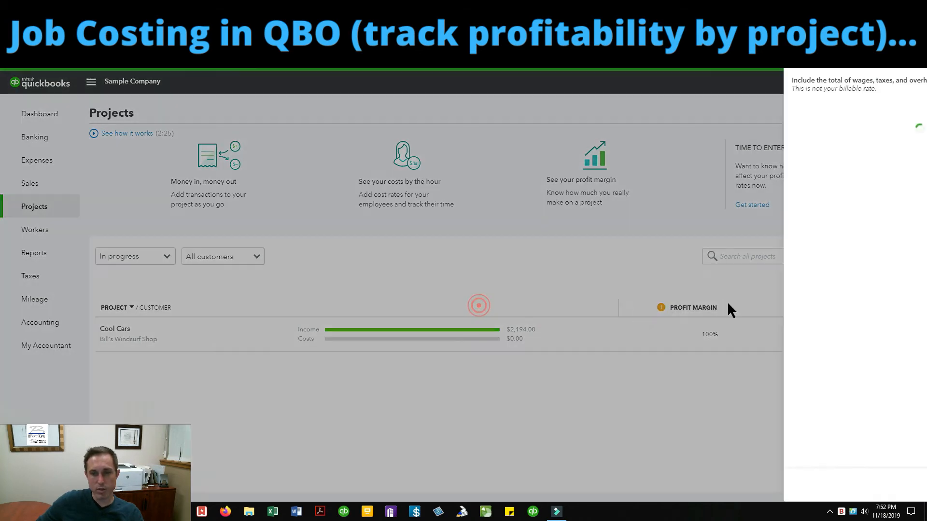
pyautogui.click(917, 77)
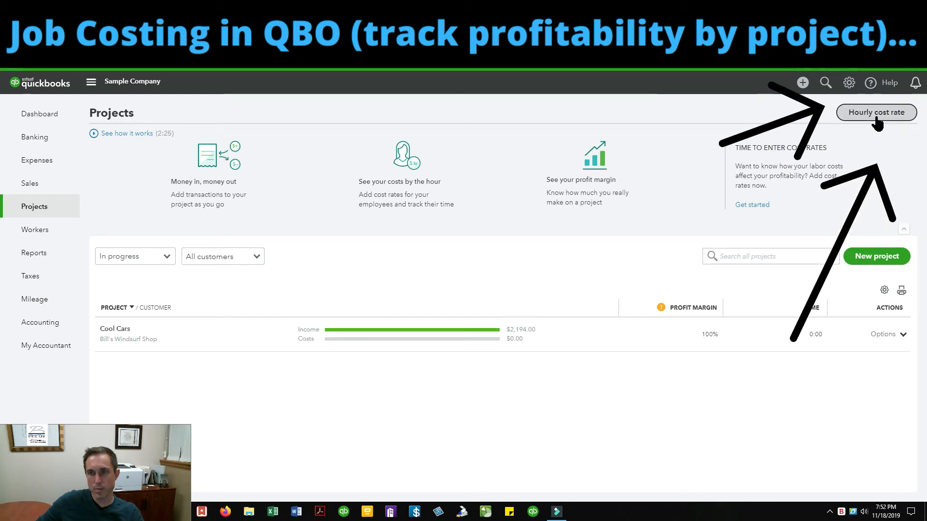
pyautogui.click(876, 116)
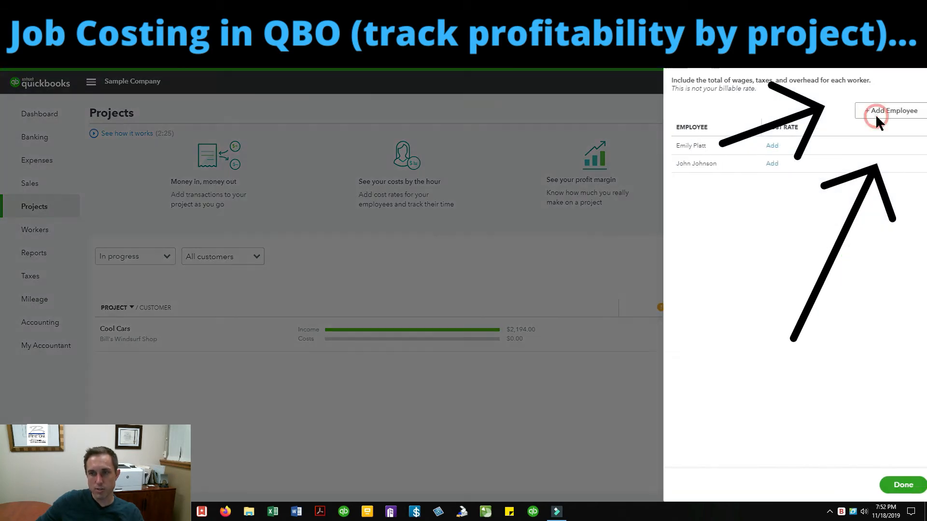
pyautogui.click(763, 147)
pyautogui.click(766, 146)
pyautogui.write('20')
pyautogui.click(906, 145)
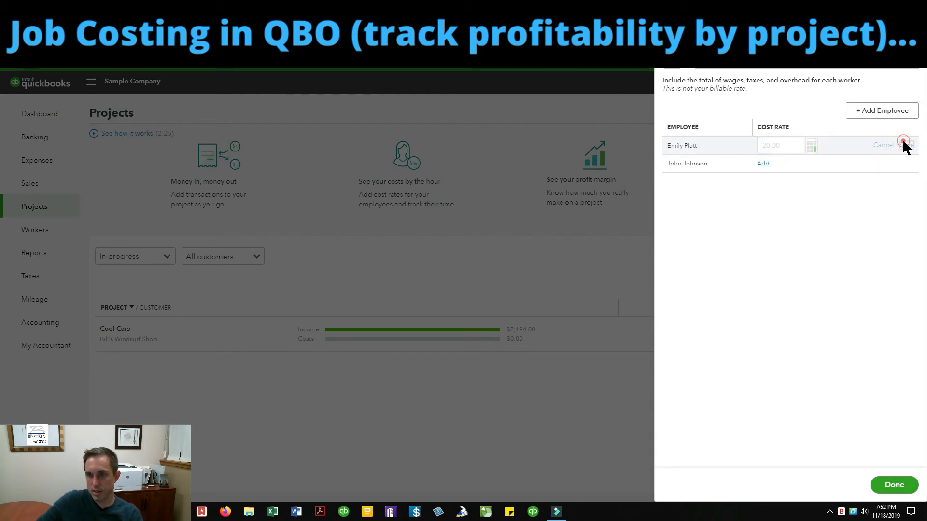
# Set the second listed employee's hourly cost rate to 15, save it and finish the cost rate entry.
pyautogui.click(756, 161)
pyautogui.click(762, 164)
pyautogui.write('15')
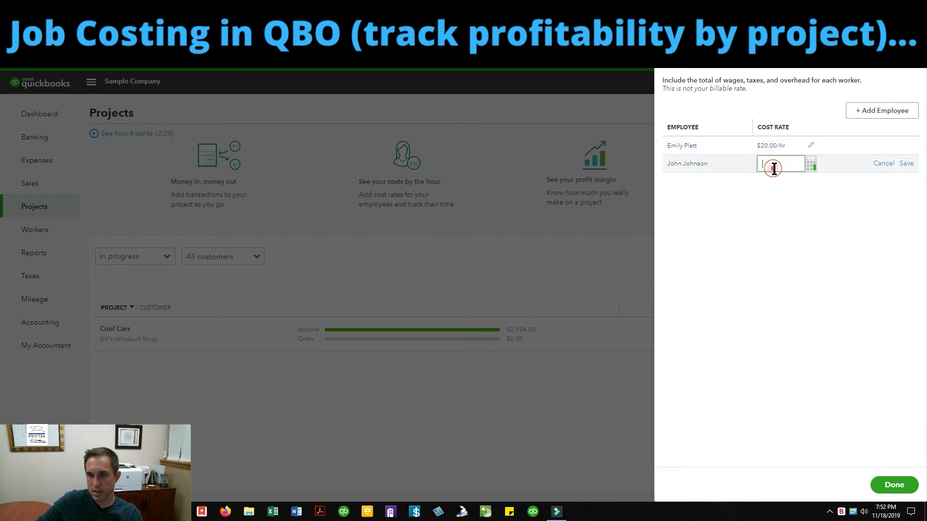
pyautogui.click(901, 164)
pyautogui.click(890, 486)
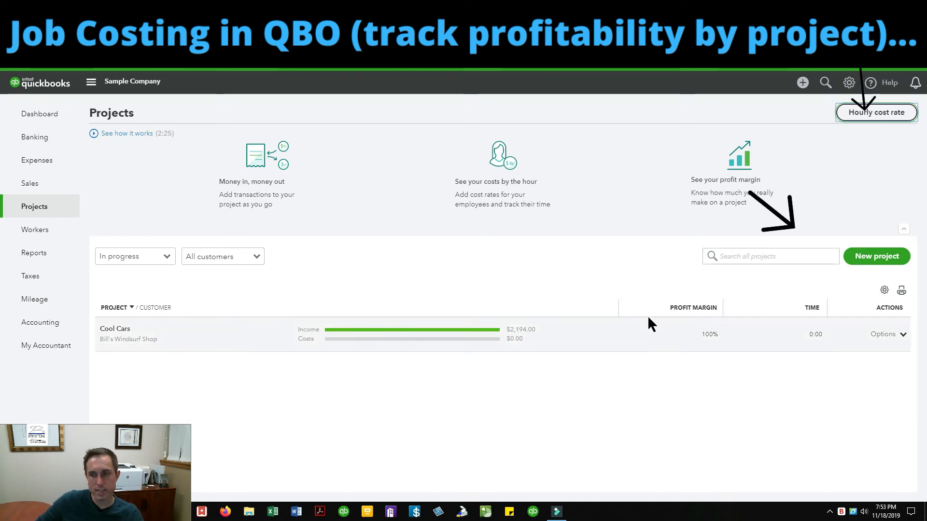
# Start a new project named Test Project for the customer Amy's Bird Sanctuary.
pyautogui.click(863, 258)
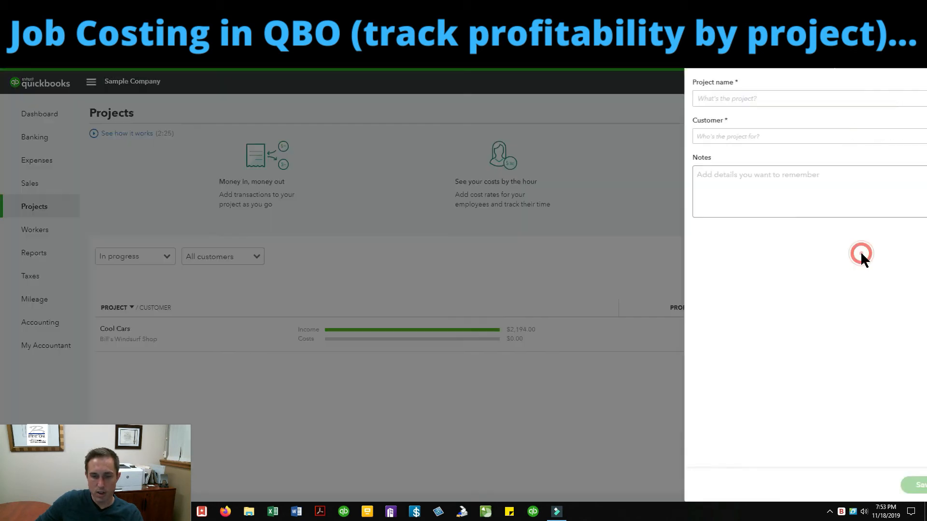
pyautogui.write('Tes')
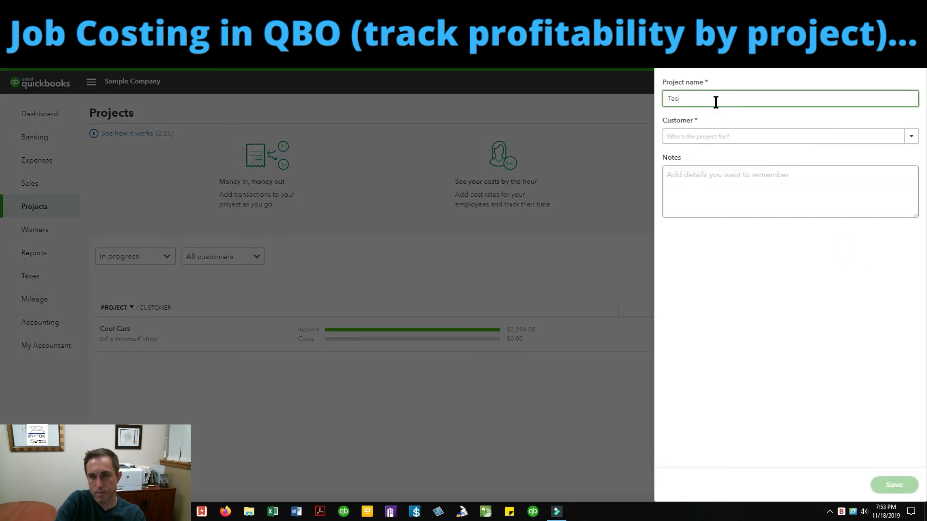
pyautogui.write('t Project')
pyautogui.press('Tab')
pyautogui.click(911, 136)
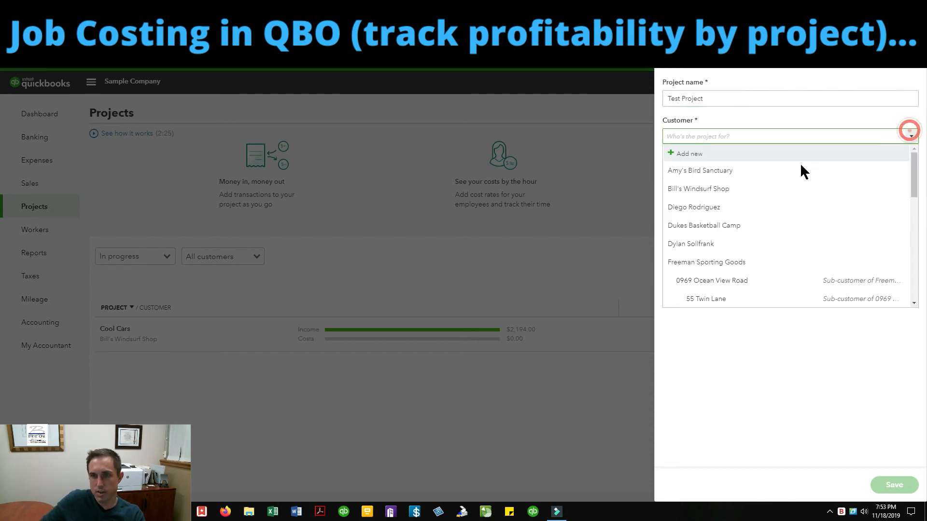
pyautogui.click(698, 173)
# Add the note "Notes notes" to the new project, save it and return to the list of all projects.
pyautogui.click(692, 189)
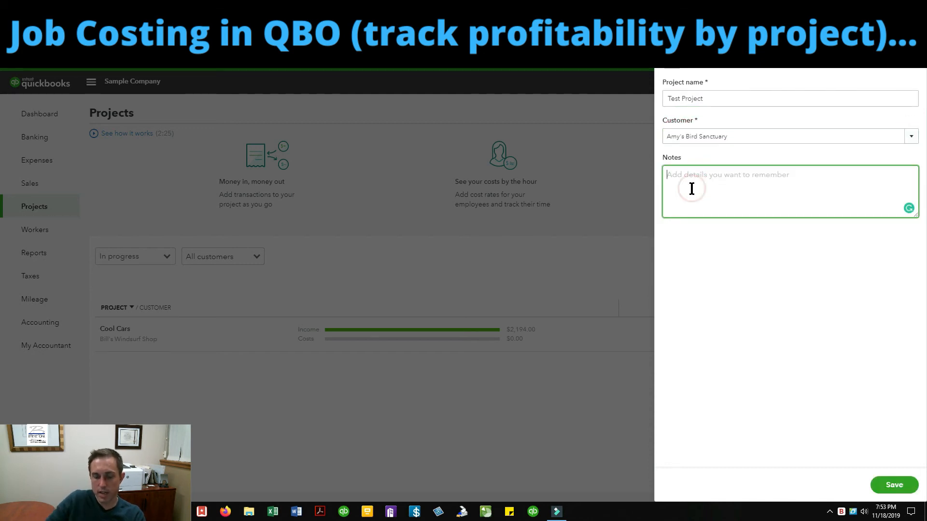
pyautogui.write('Notes notes')
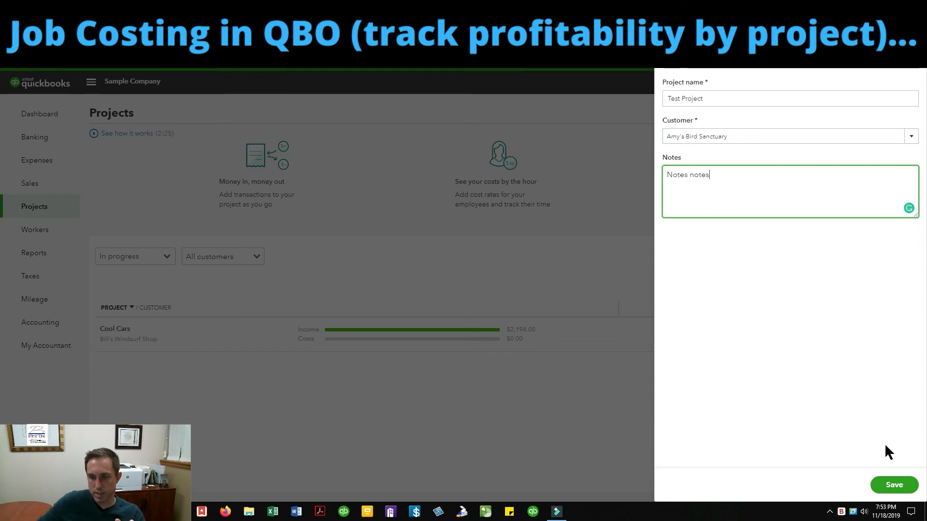
pyautogui.click(892, 484)
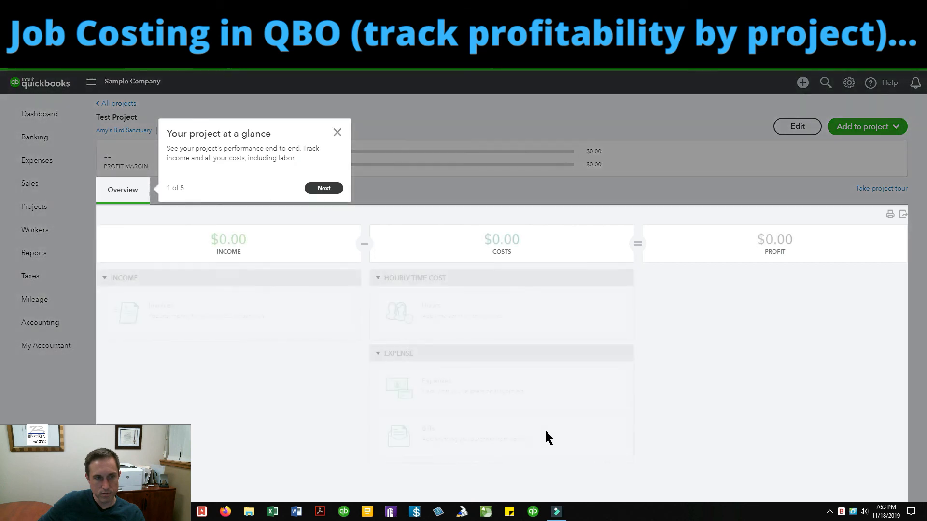
pyautogui.click(337, 132)
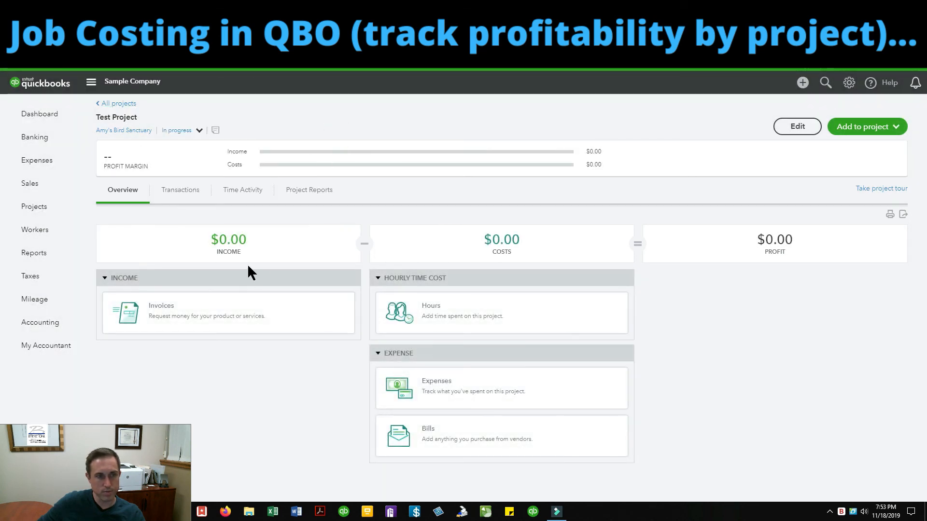
pyautogui.click(118, 104)
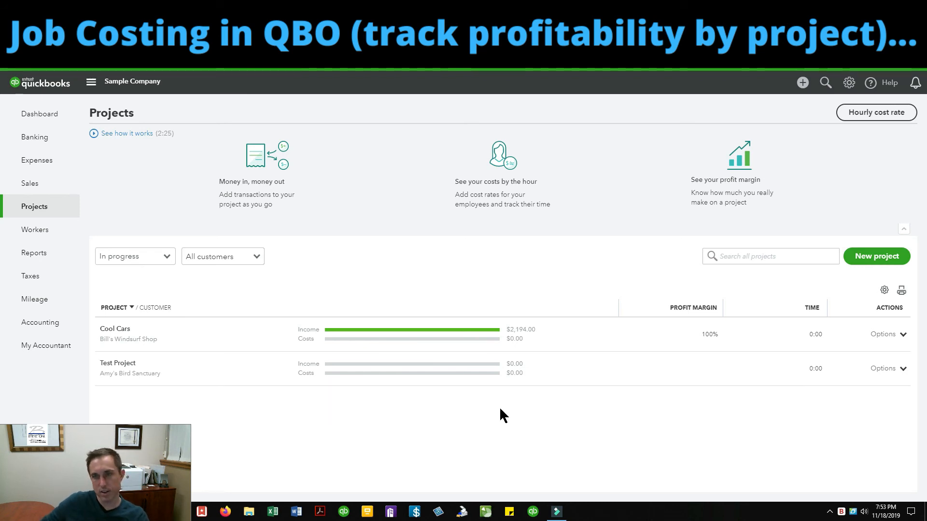
# Create an expense for the payee Chin's Gas and Oil and set the Automobile:Fuel line amount to 150.
pyautogui.click(802, 83)
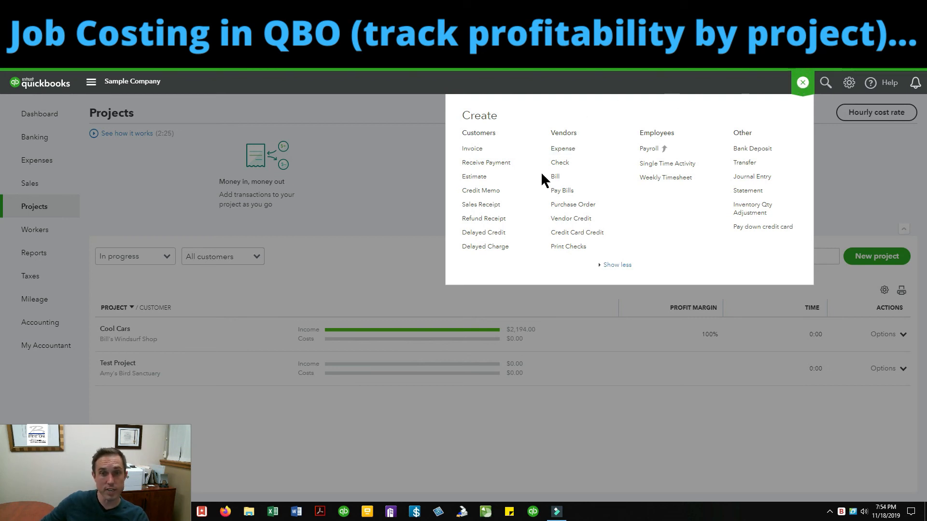
pyautogui.click(564, 148)
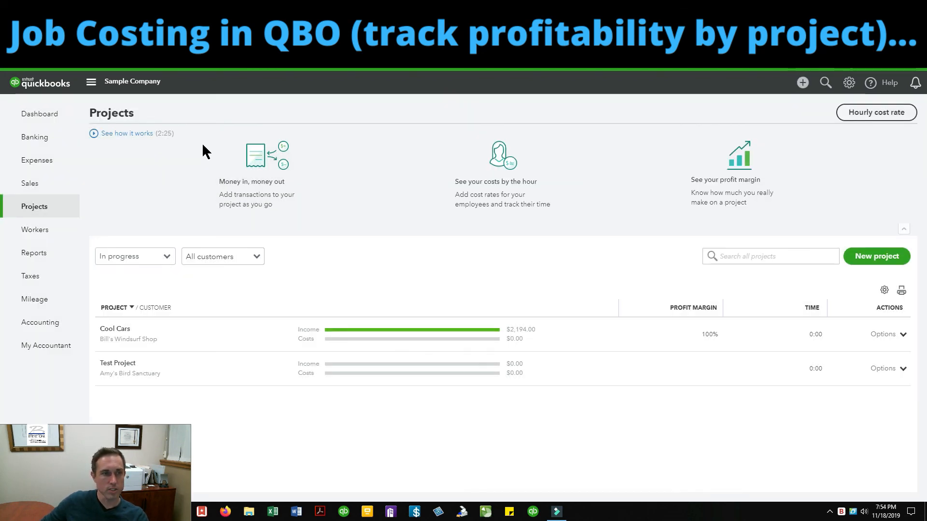
pyautogui.write('Chin')
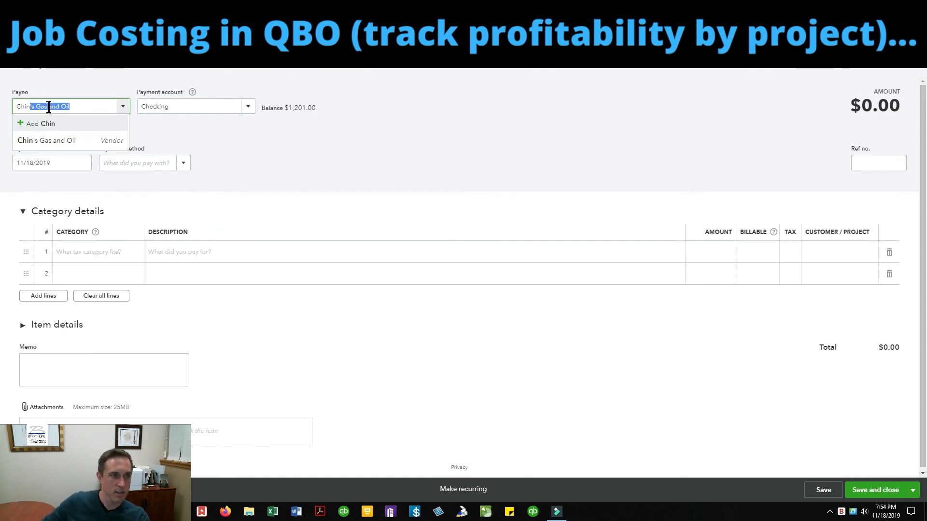
pyautogui.click(51, 140)
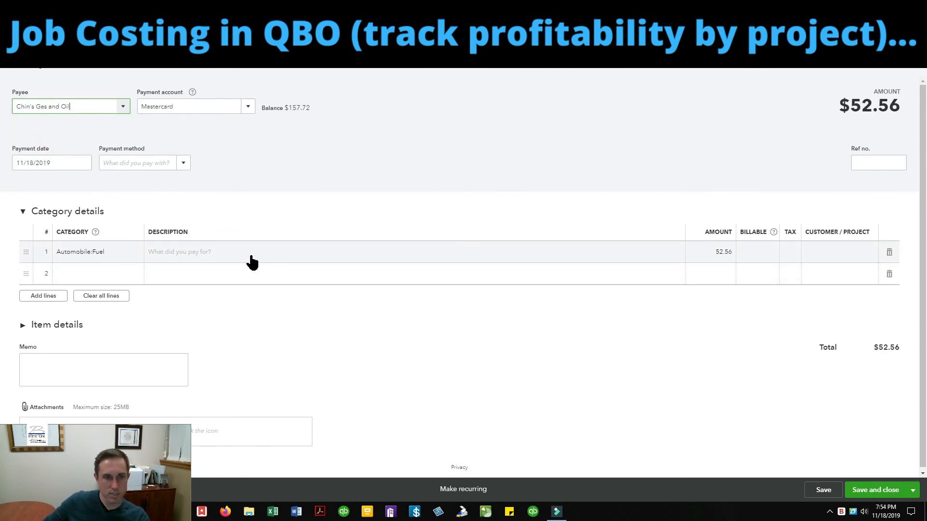
pyautogui.click(724, 259)
pyautogui.write('150')
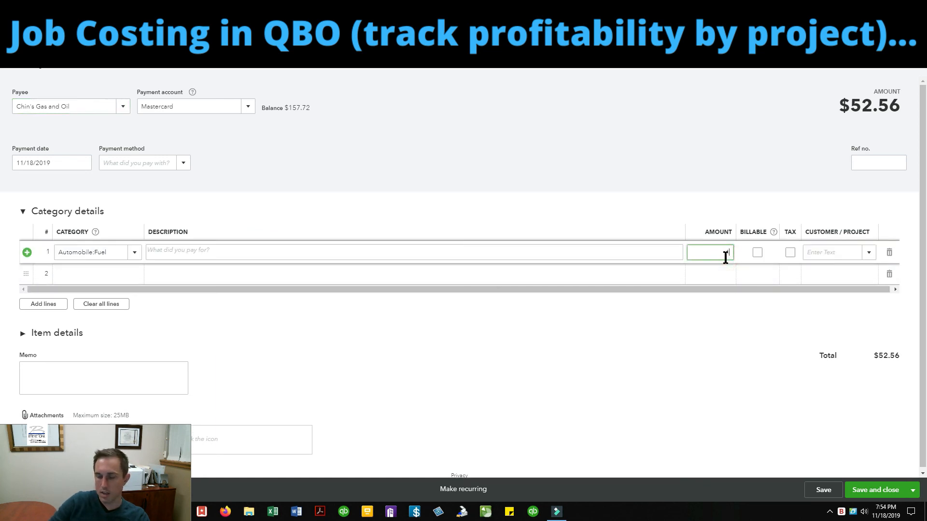
# Assign the fuel expense line to the Cool Cars project of Bill's Windsurf Shop, then save and close the expense.
pyautogui.click(849, 256)
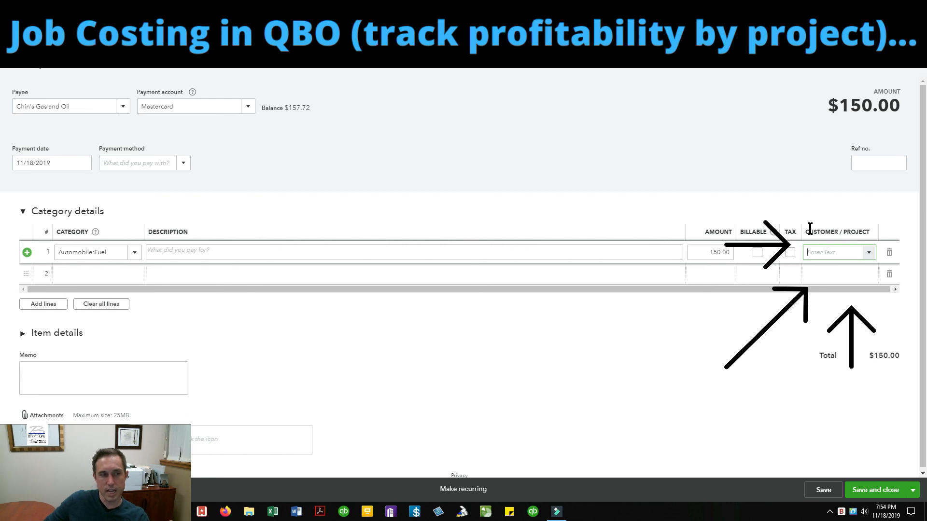
pyautogui.write('cool')
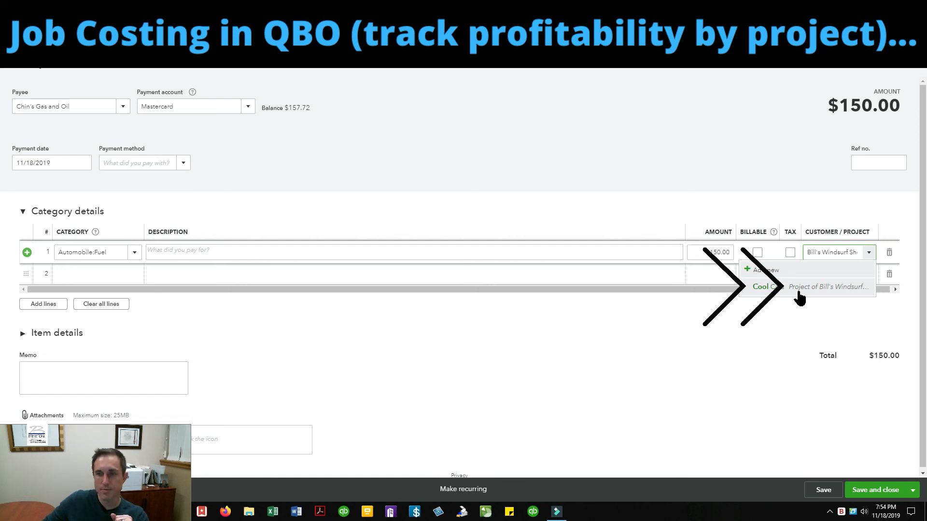
pyautogui.click(798, 292)
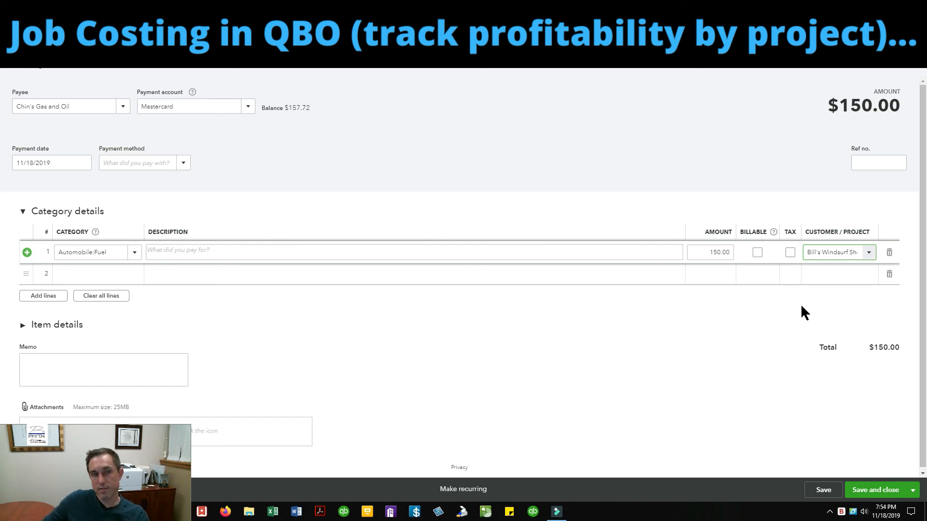
pyautogui.click(875, 490)
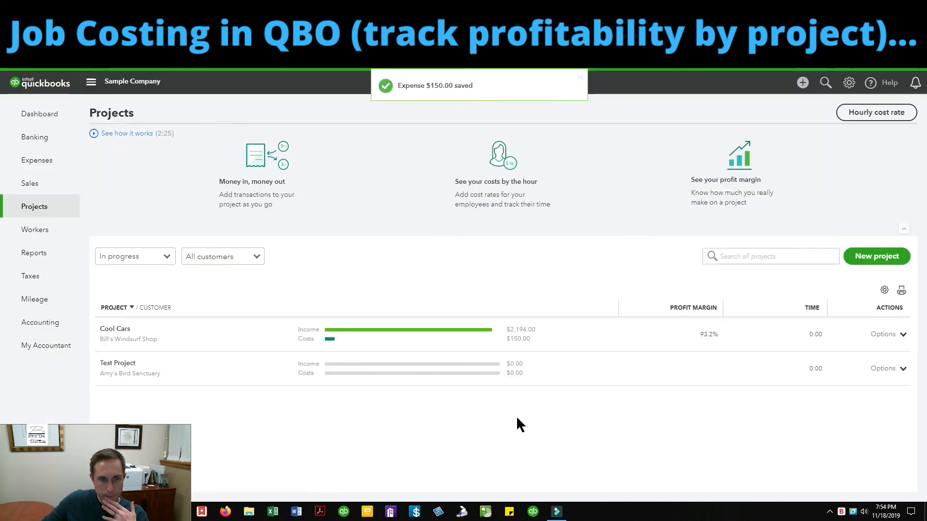